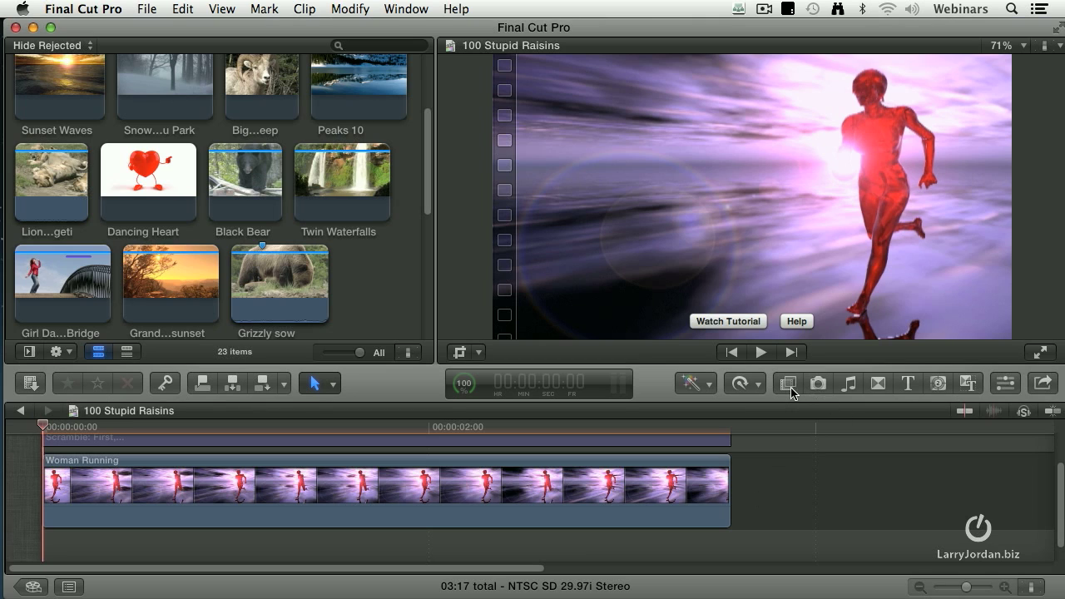
# Step: Show the Stupid Raisins Title Pop category in a widened title browser
pyautogui.click(906, 385)
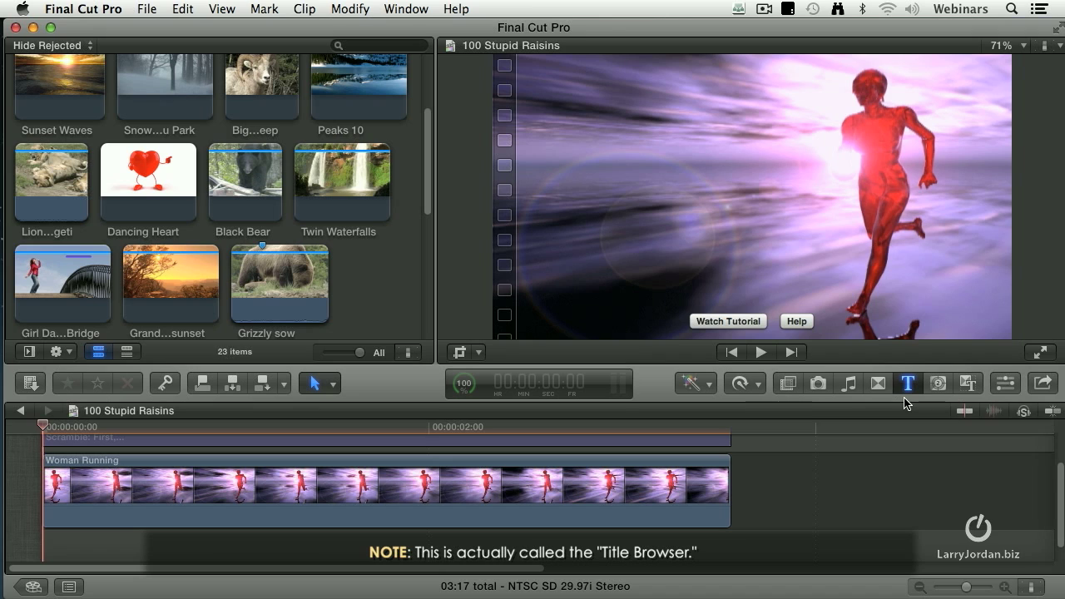
pyautogui.scroll(-1, 795, 498)
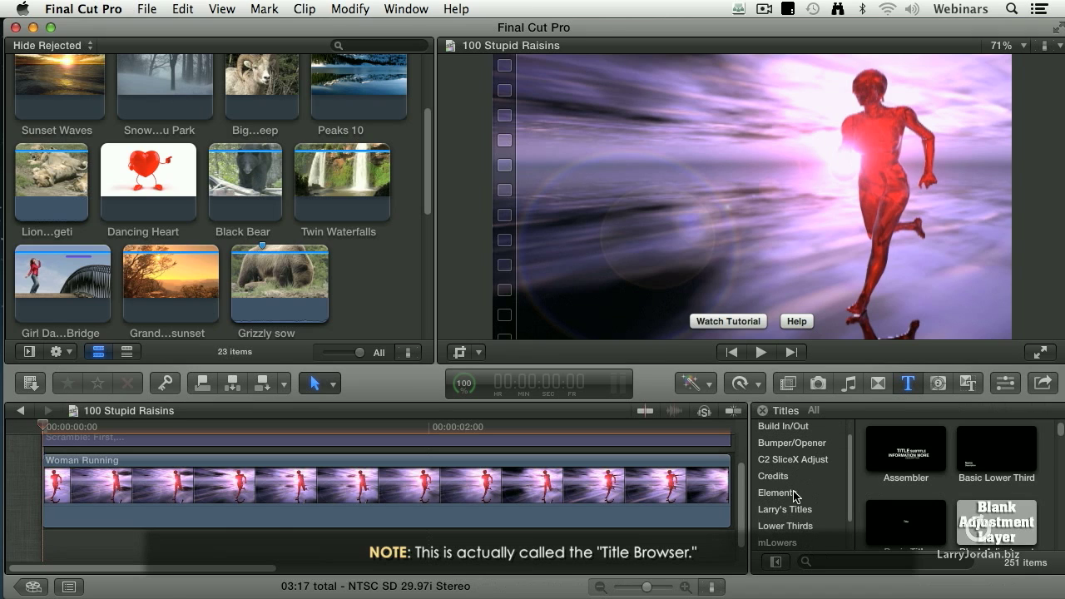
pyautogui.scroll(-1, 795, 497)
pyautogui.scroll(-1, 796, 498)
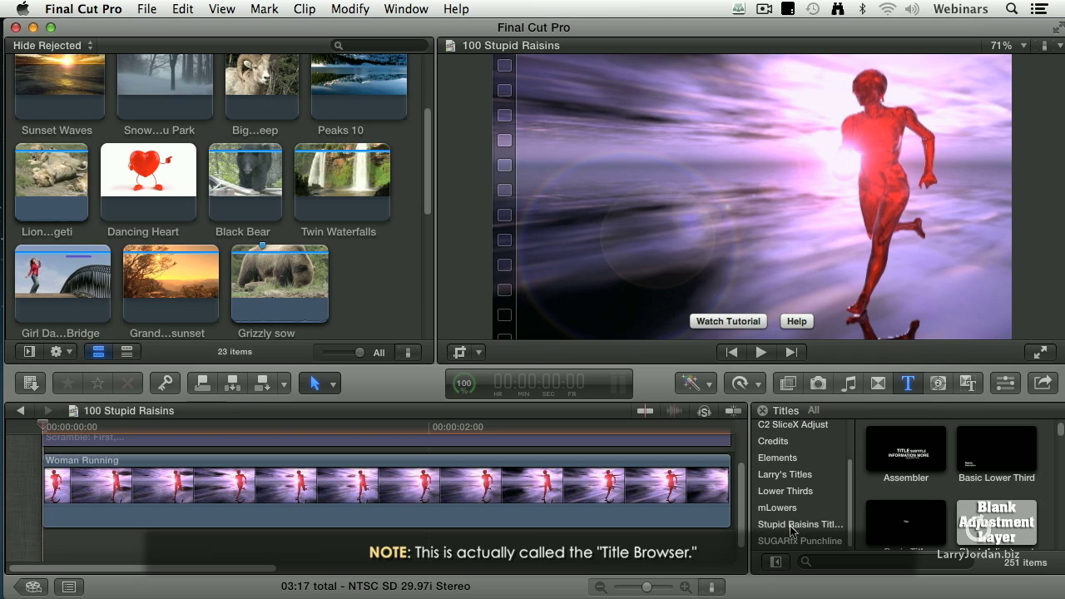
pyautogui.click(797, 524)
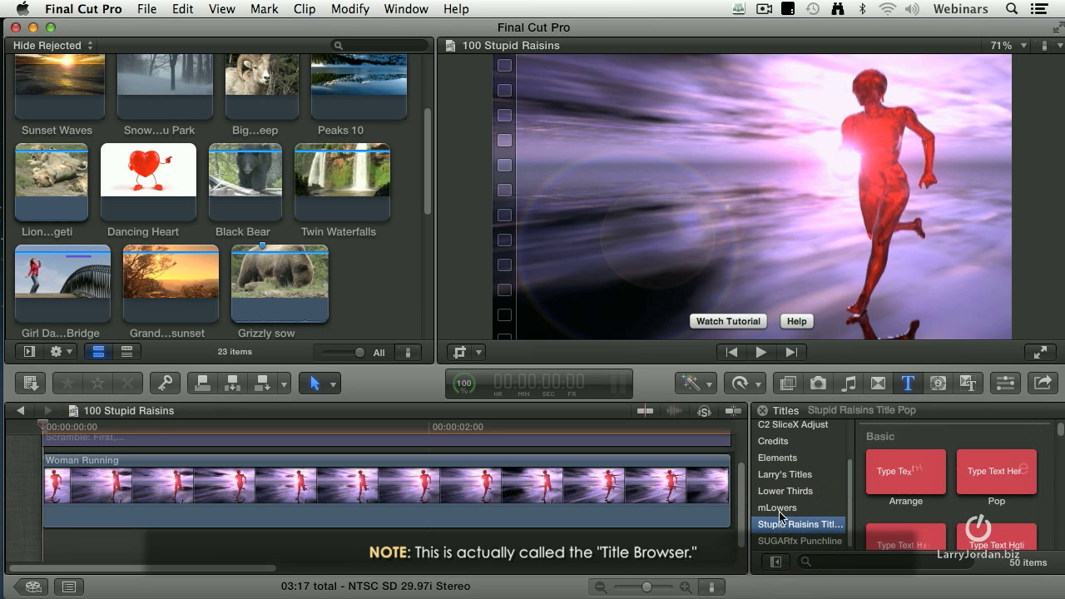
pyautogui.moveTo(752, 504); pyautogui.dragTo(692, 500)
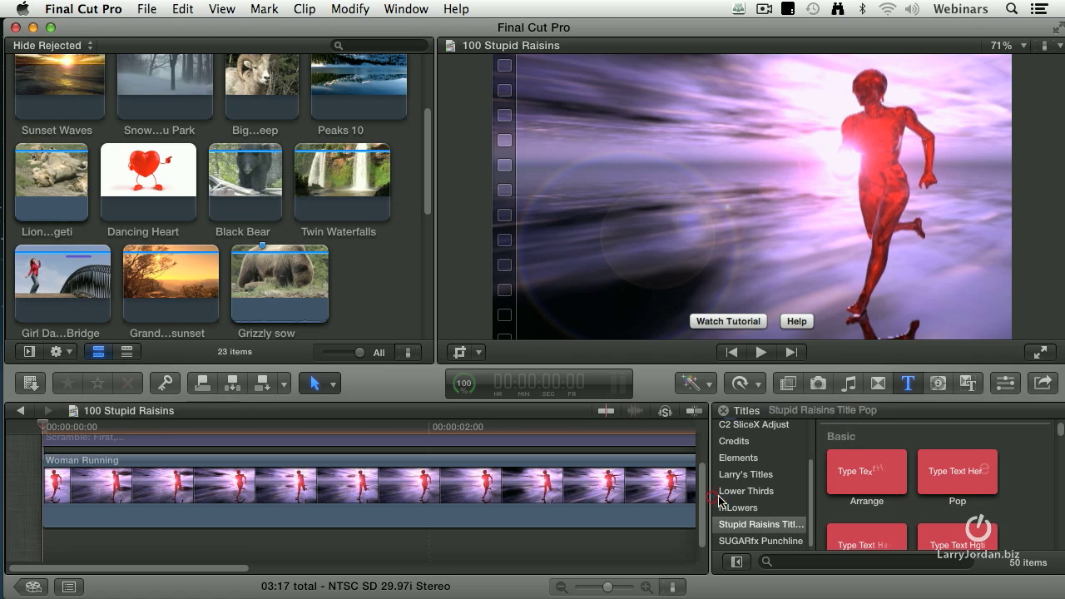
pyautogui.moveTo(844, 505); pyautogui.dragTo(841, 504)
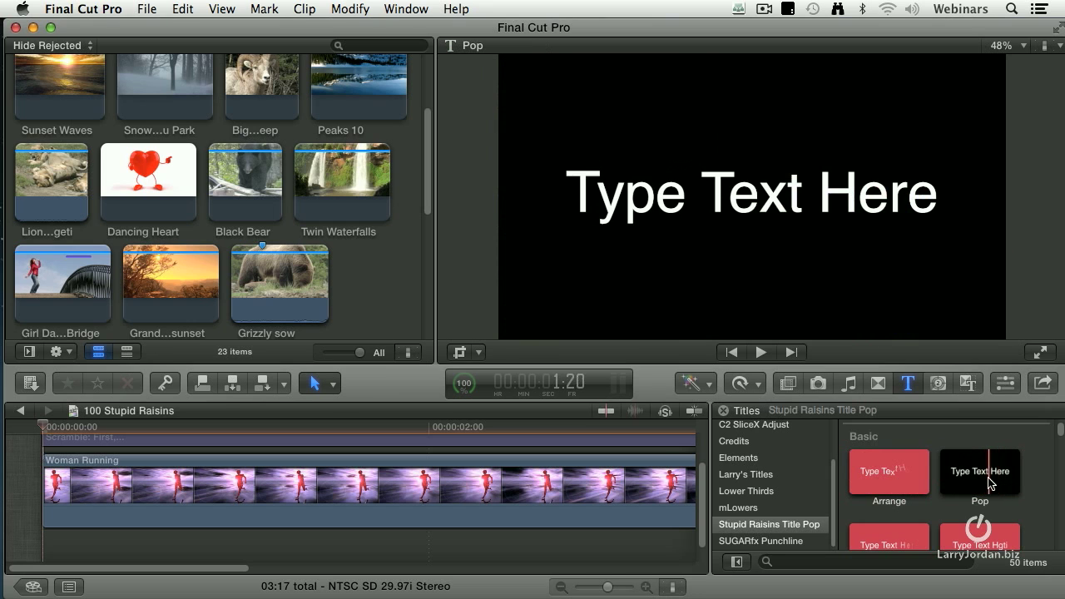
# Step: Skim through the Title Pop thumbnails, previewing Rotate, Substitute, Celebrate and Sketchy
pyautogui.scroll(-1, 982, 489)
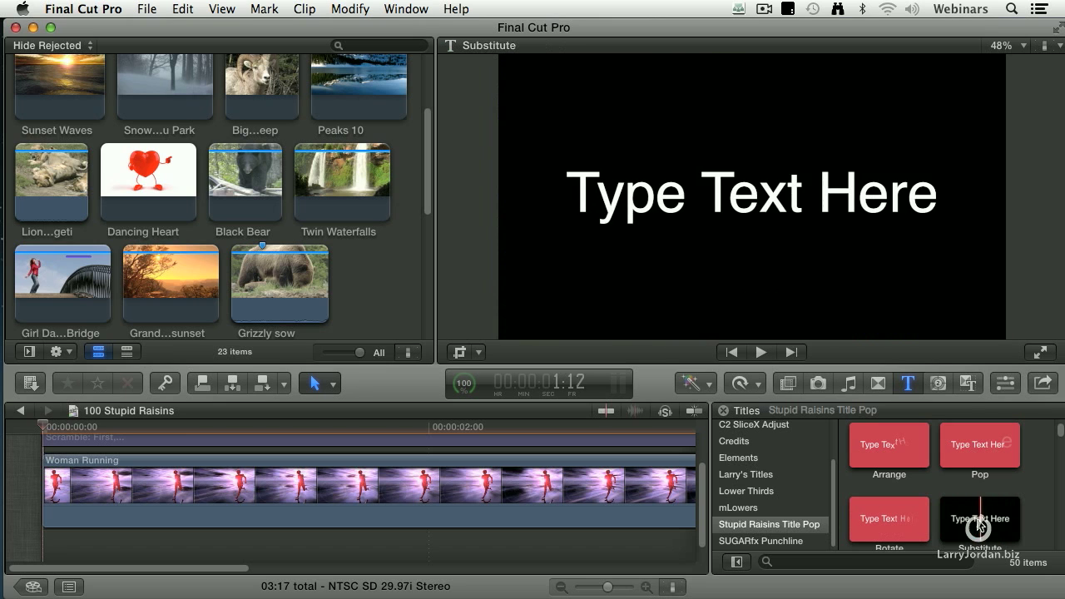
pyautogui.scroll(-1, 1000, 526)
pyautogui.scroll(-1, 1000, 526)
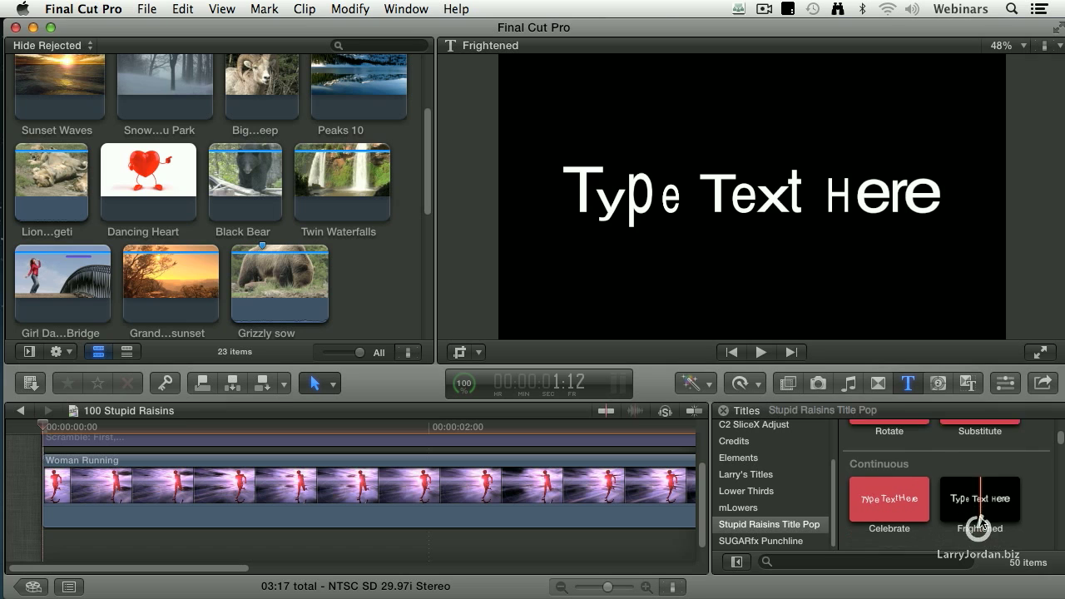
pyautogui.scroll(-2, 973, 516)
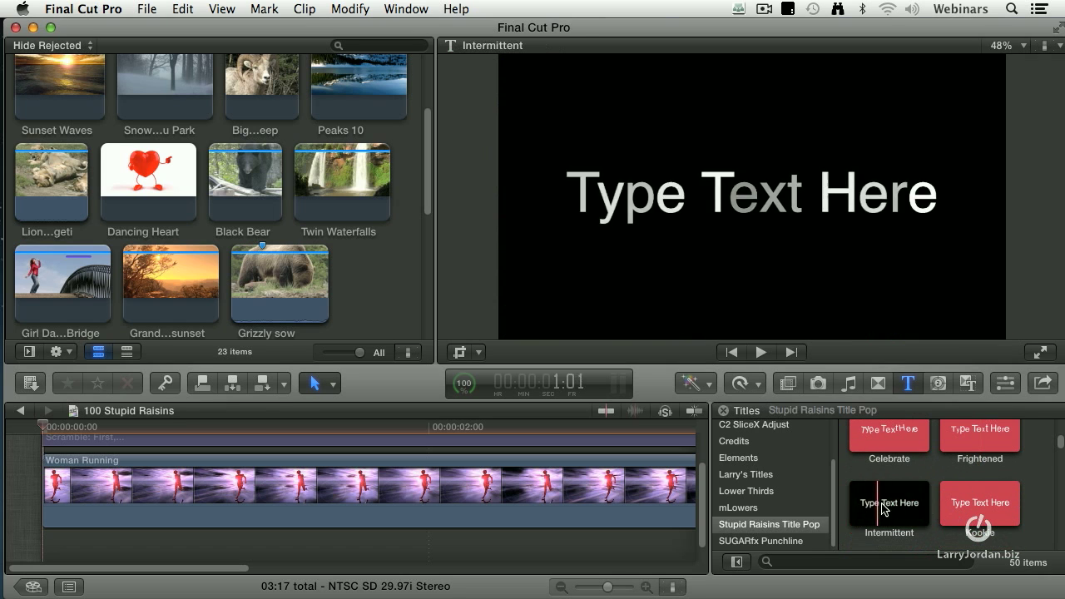
pyautogui.scroll(-3, 890, 509)
pyautogui.scroll(-2, 913, 508)
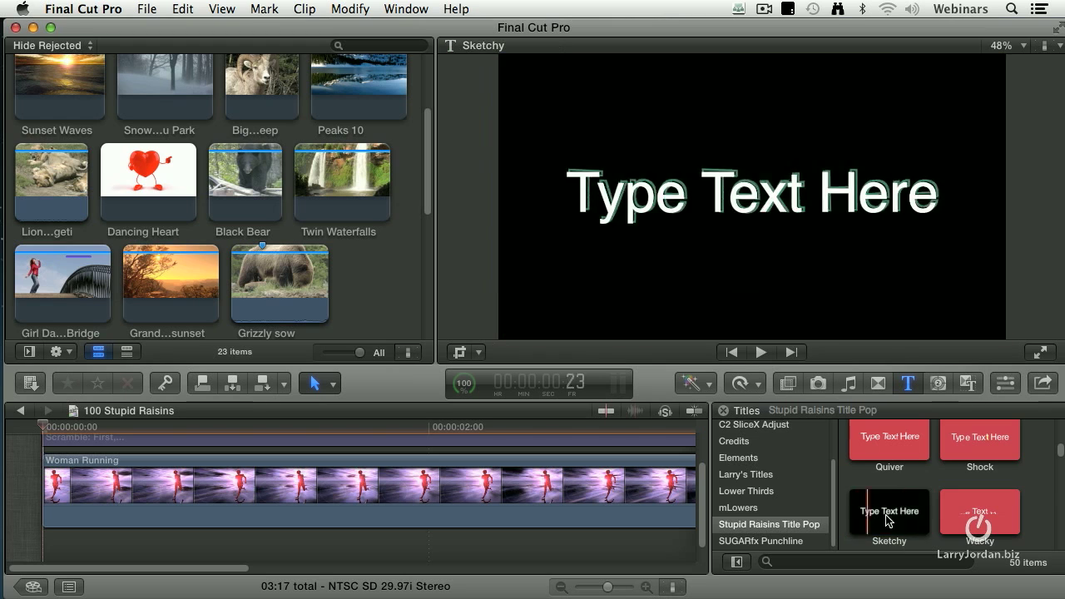
pyautogui.scroll(-2, 974, 516)
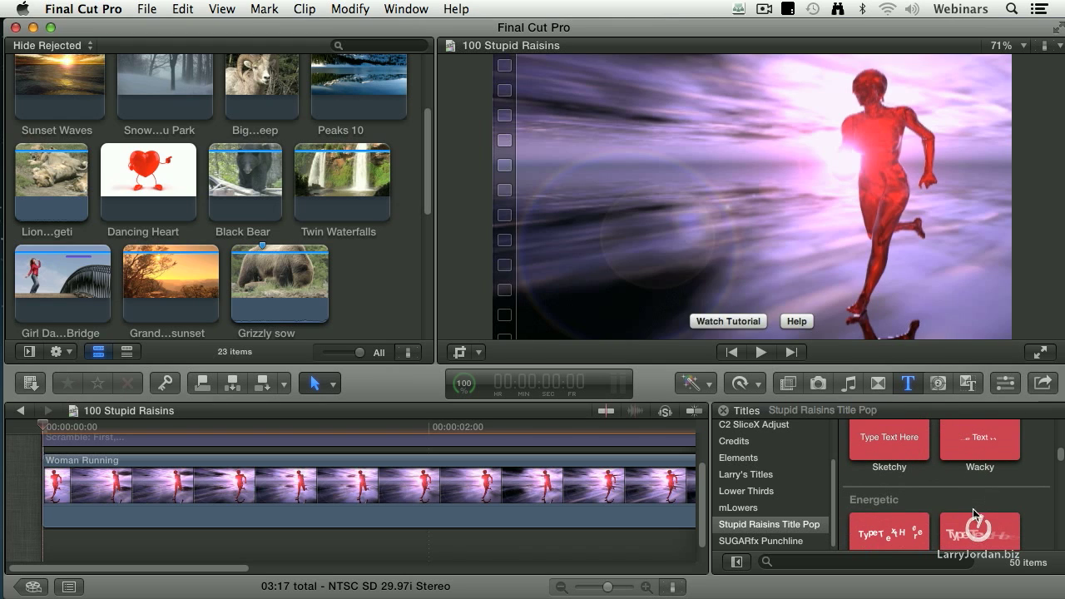
pyautogui.click(510, 504)
pyautogui.hotkey('shift', 'z')
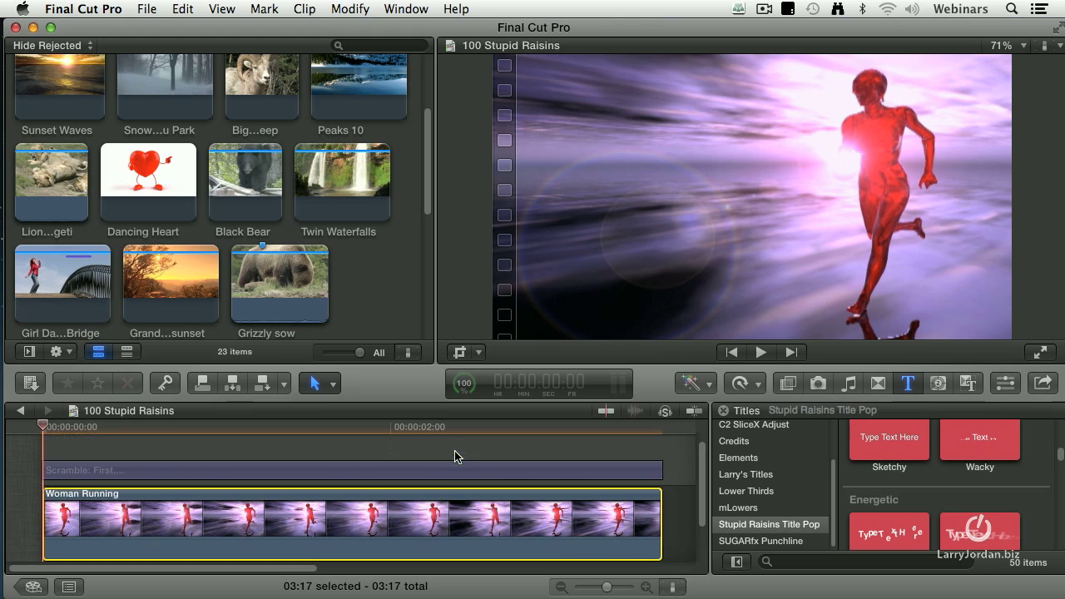
pyautogui.click(435, 470)
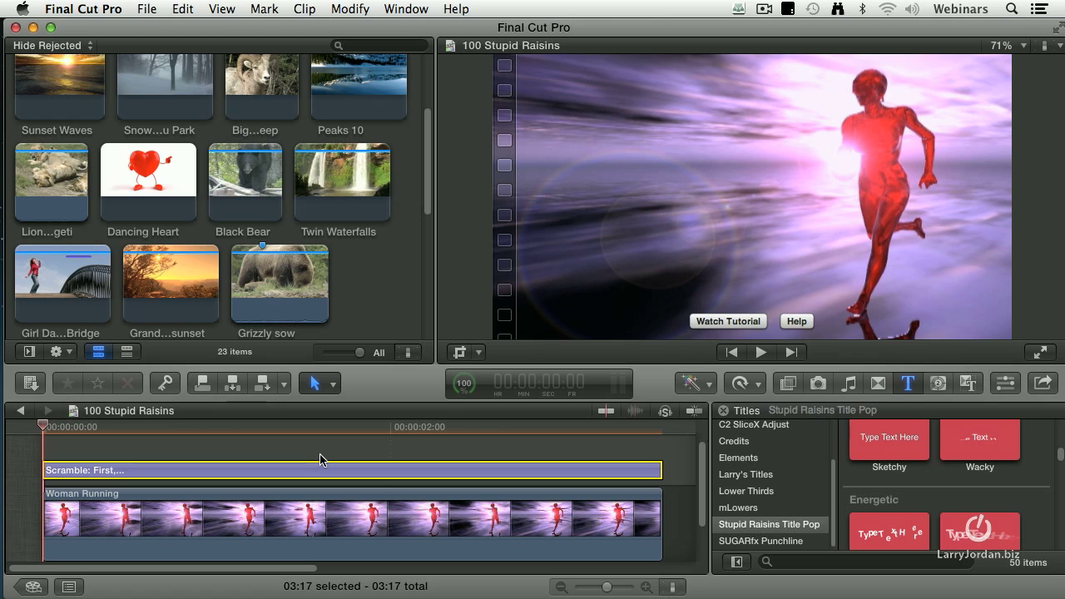
pyautogui.press('space')
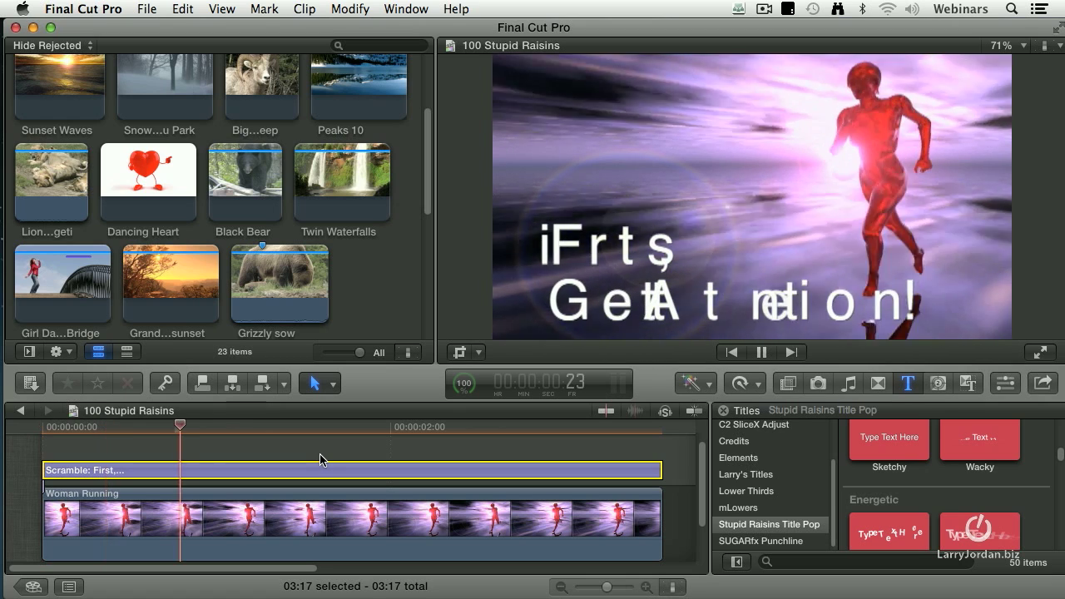
pyautogui.press('space')
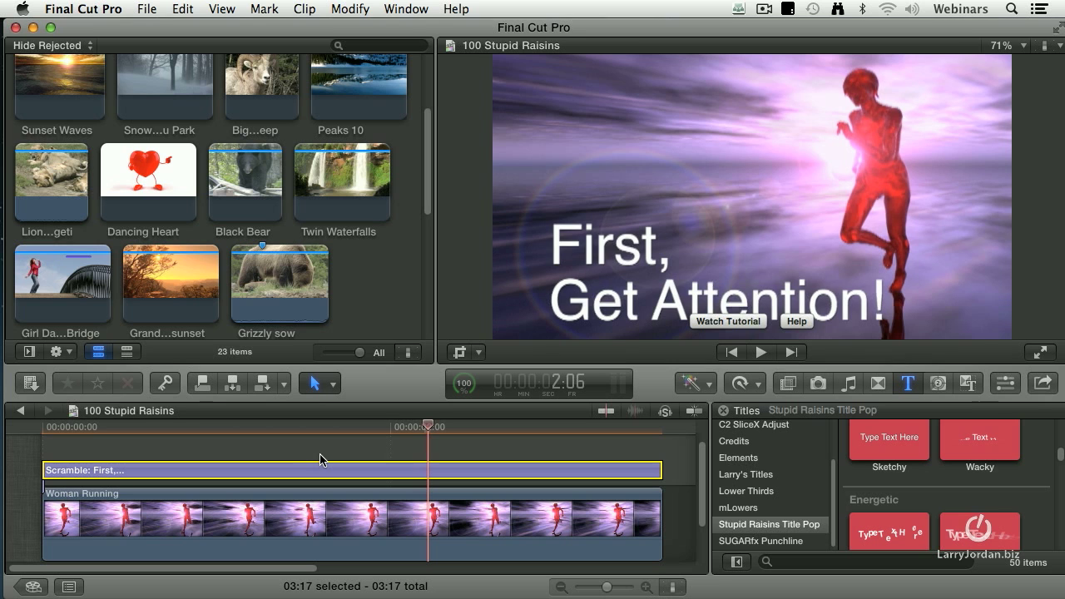
pyautogui.click(43, 427)
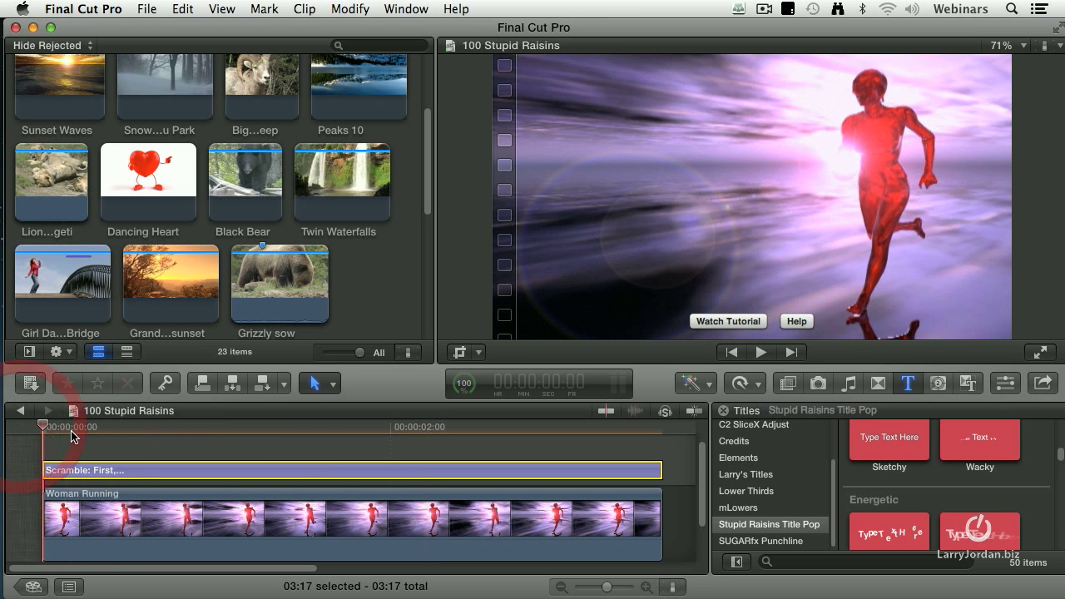
pyautogui.press('space')
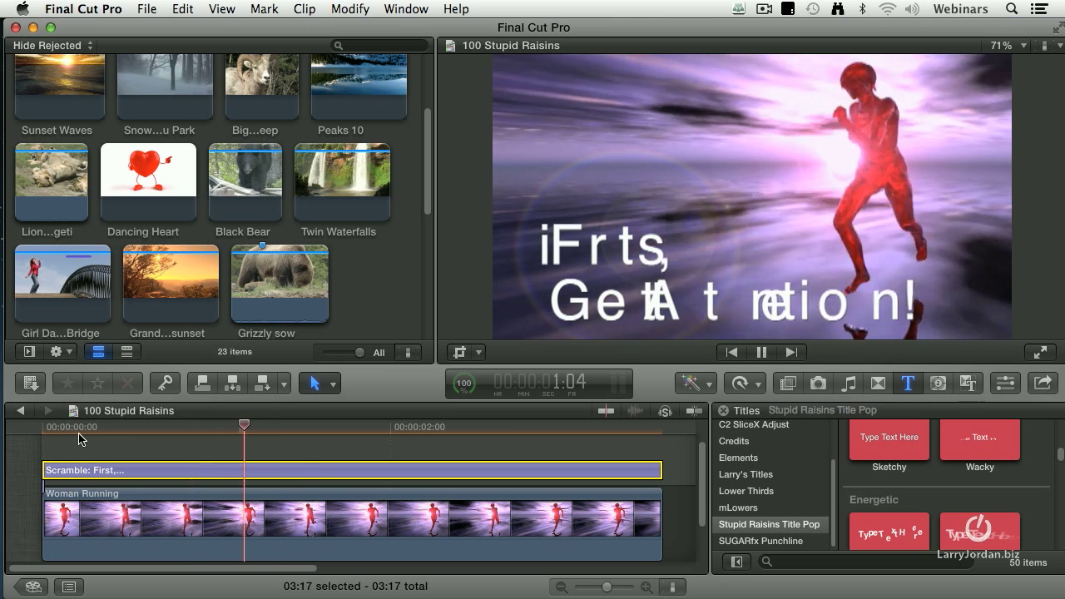
pyautogui.press('space')
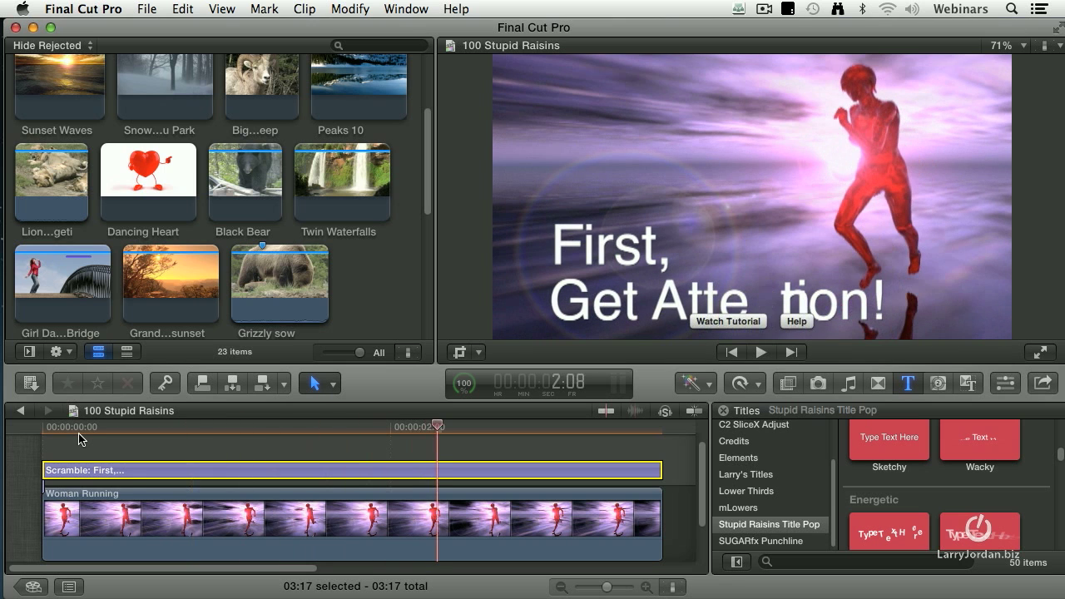
pyautogui.click(133, 476)
# Step: Select the Scramble clip and turn on All Caps so it reads 'FIRST, GET ATTENTION!'
pyautogui.click(172, 471)
pyautogui.click(1006, 383)
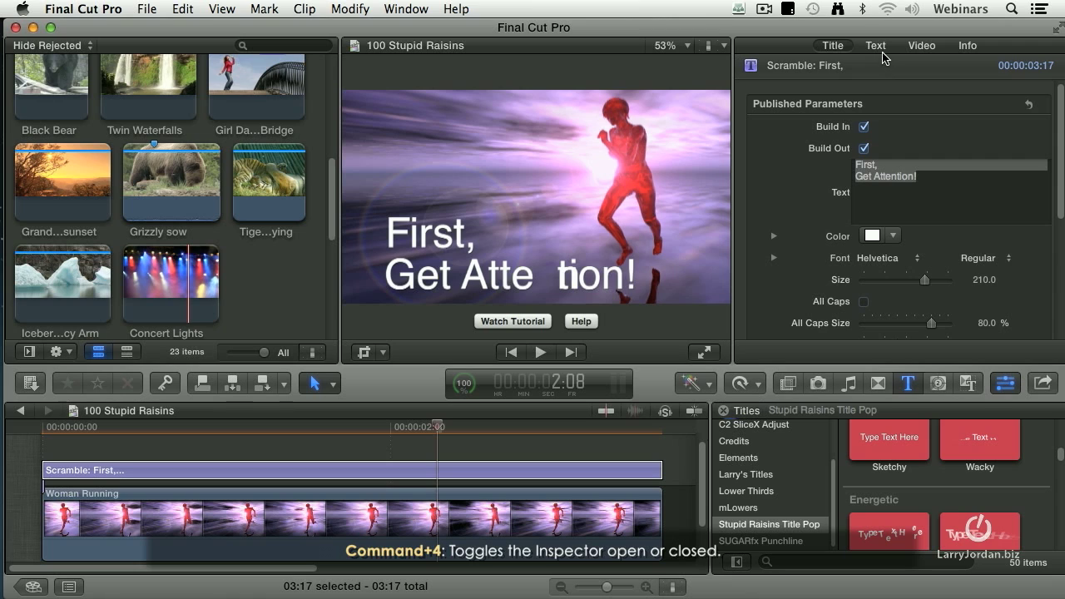
pyautogui.click(846, 55)
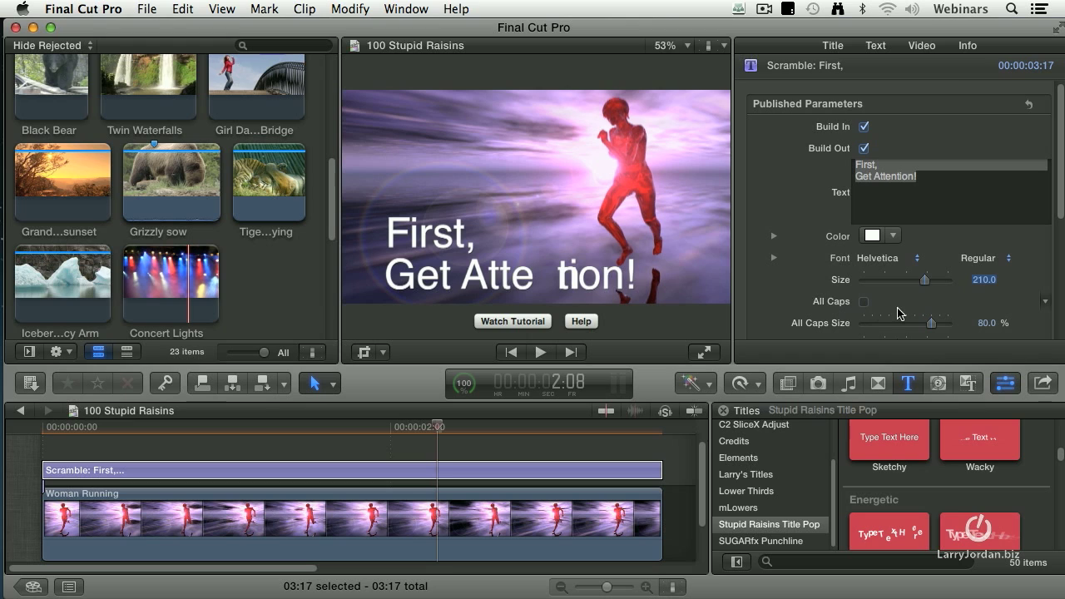
pyautogui.click(864, 302)
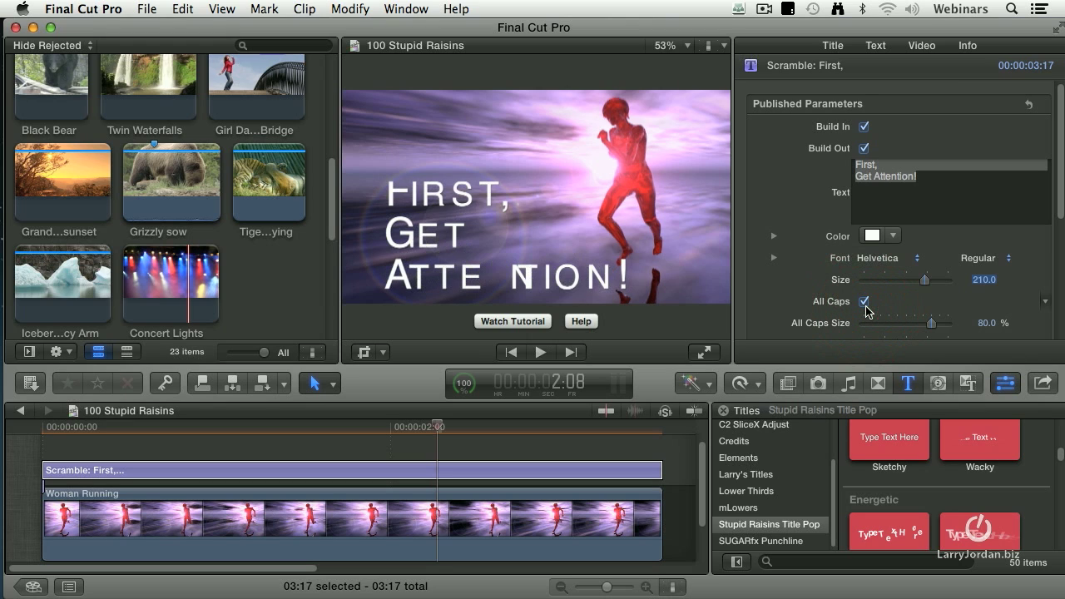
# Step: Turn All Caps off and set the In Scramble Amount to 56.35
pyautogui.click(864, 302)
pyautogui.scroll(-3, 815, 293)
pyautogui.scroll(-2, 799, 287)
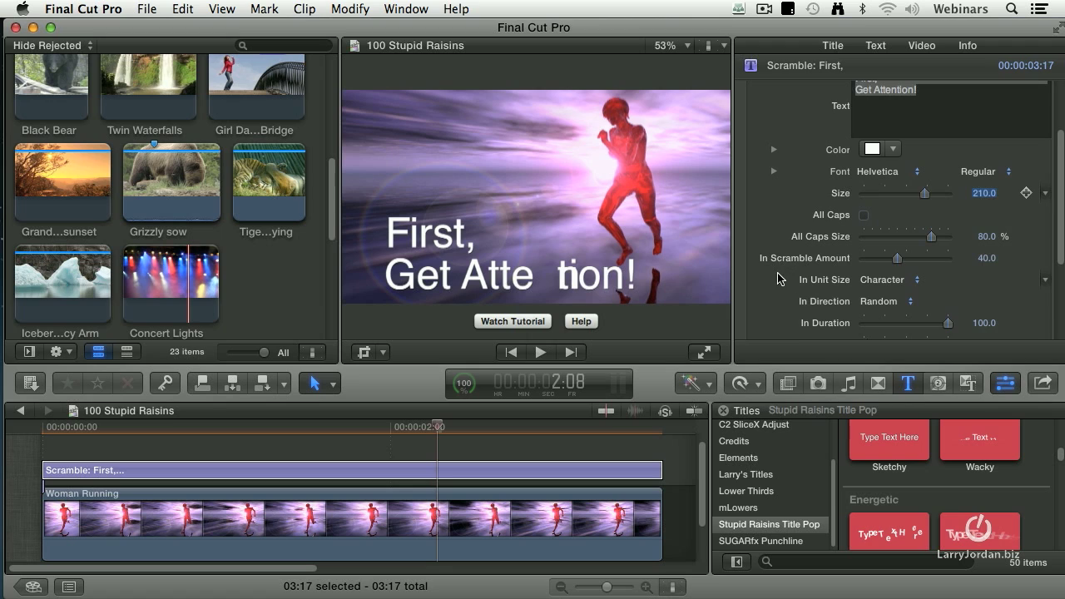
pyautogui.scroll(-1, 782, 281)
pyautogui.scroll(-1, 775, 278)
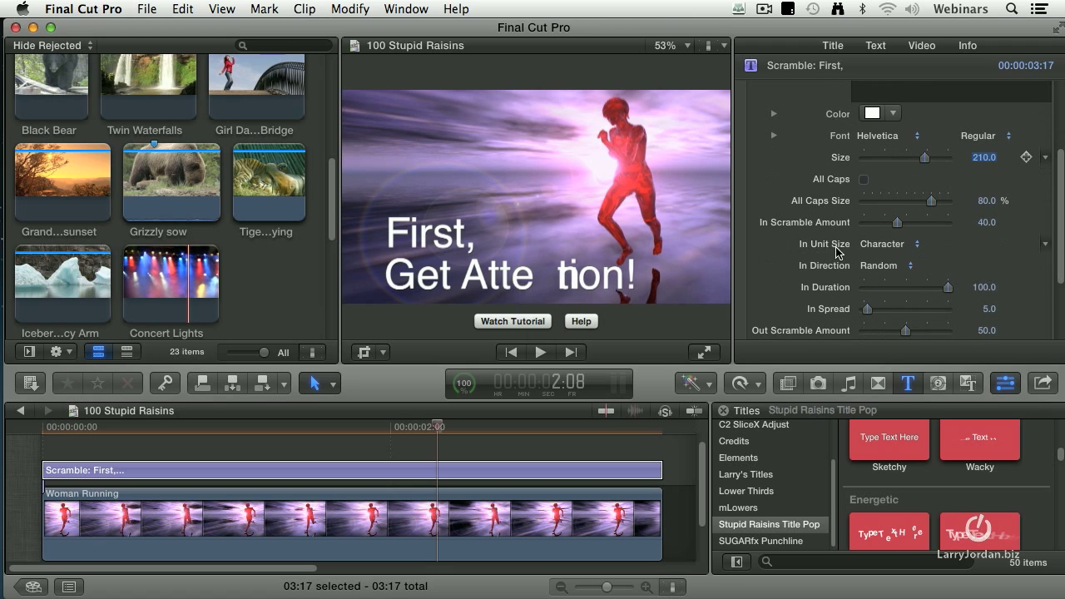
pyautogui.moveTo(897, 224); pyautogui.dragTo(884, 225)
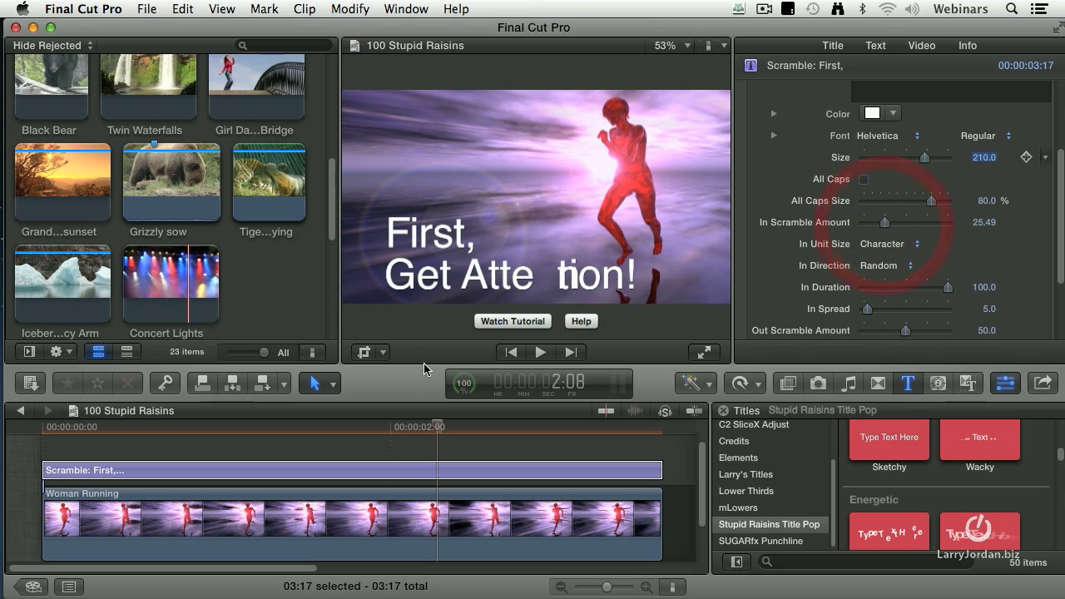
pyautogui.moveTo(146, 433); pyautogui.dragTo(100, 433)
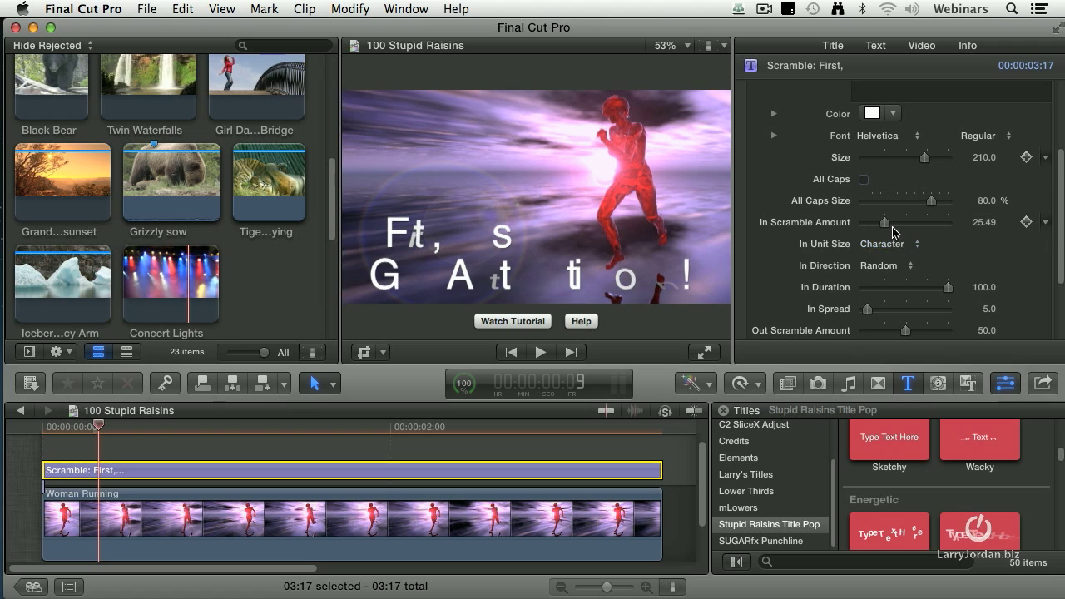
pyautogui.moveTo(883, 225)
pyautogui.mouseDown()
pyautogui.moveTo(927, 225)
pyautogui.moveTo(839, 227)
pyautogui.moveTo(938, 226)
pyautogui.moveTo(910, 226)
pyautogui.mouseUp()
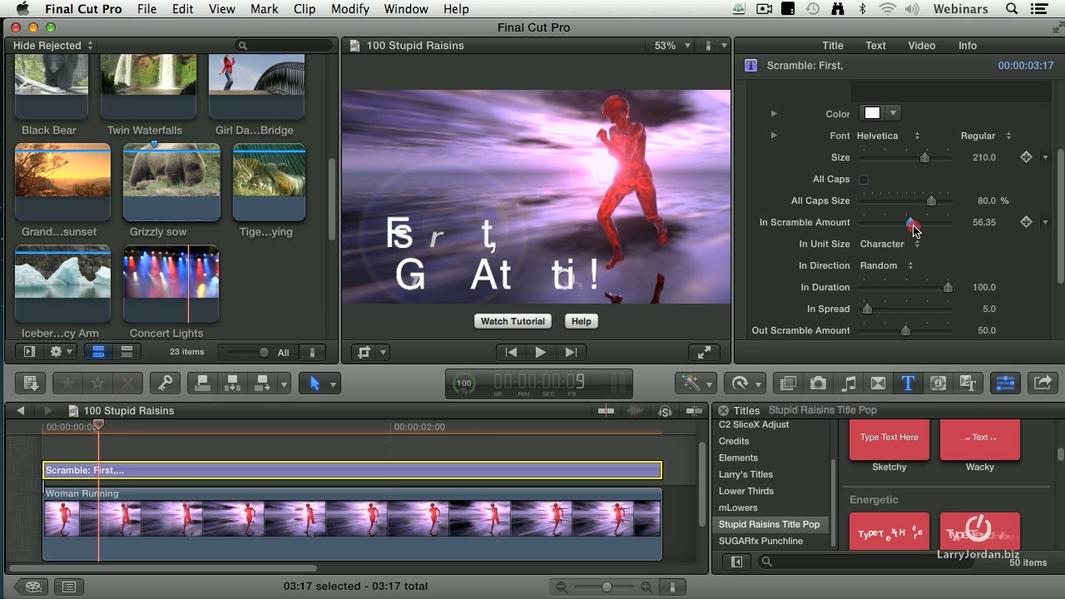
# Step: Replay the Scramble title from the timeline start to check the new scramble
pyautogui.click(43, 428)
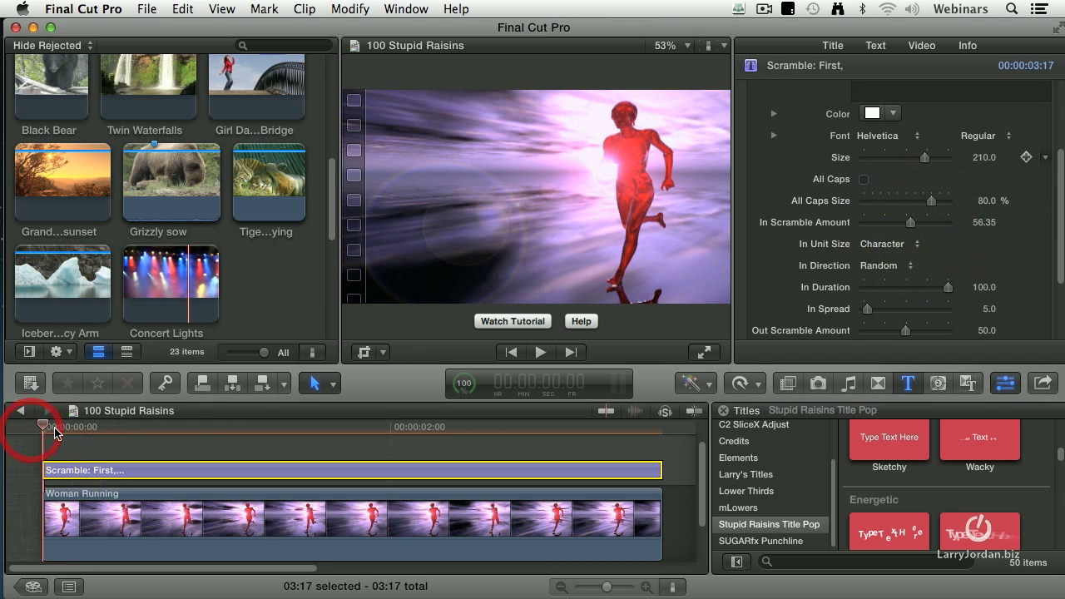
pyautogui.press('space')
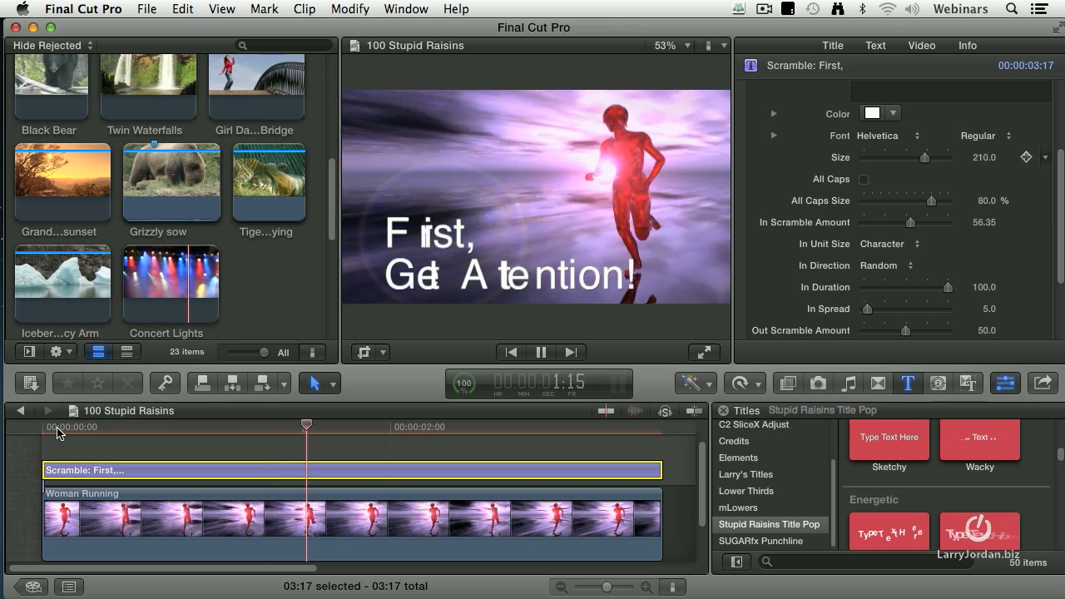
pyautogui.press('space')
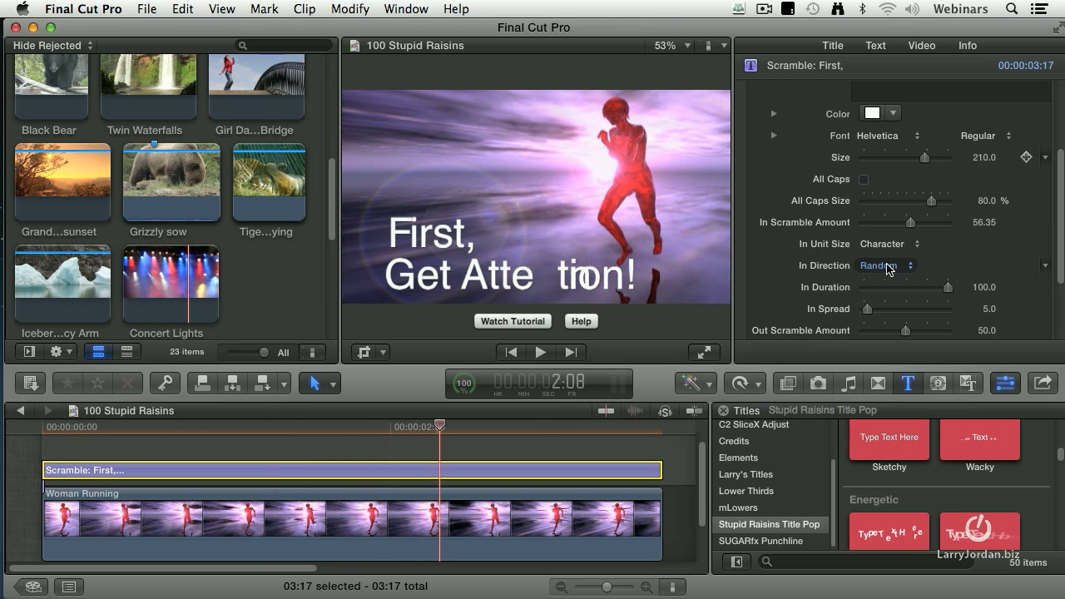
pyautogui.scroll(-2, 789, 283)
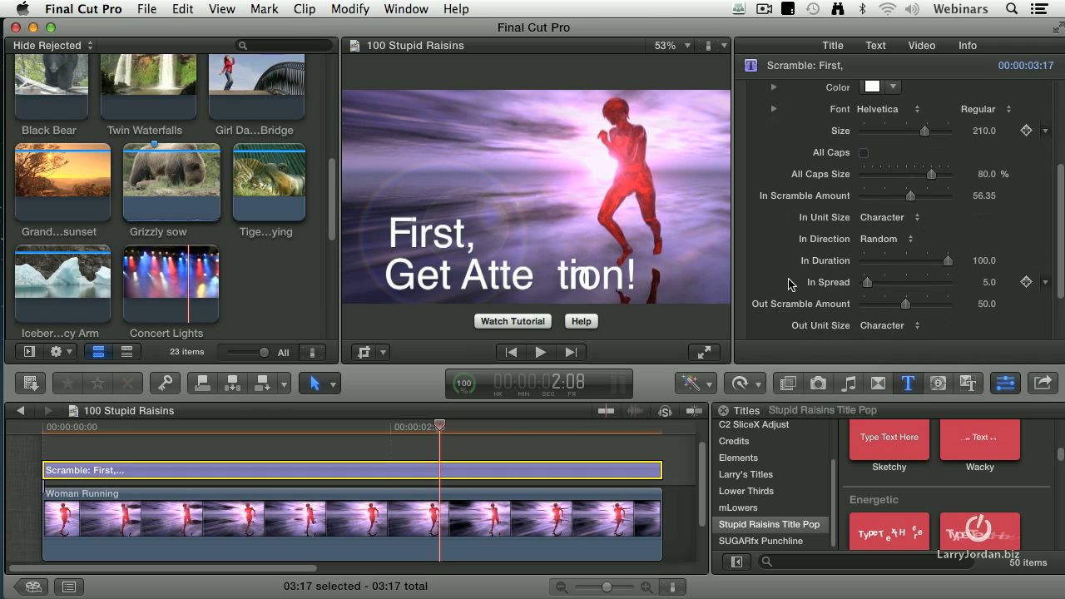
pyautogui.scroll(-2, 788, 283)
pyautogui.scroll(-1, 787, 285)
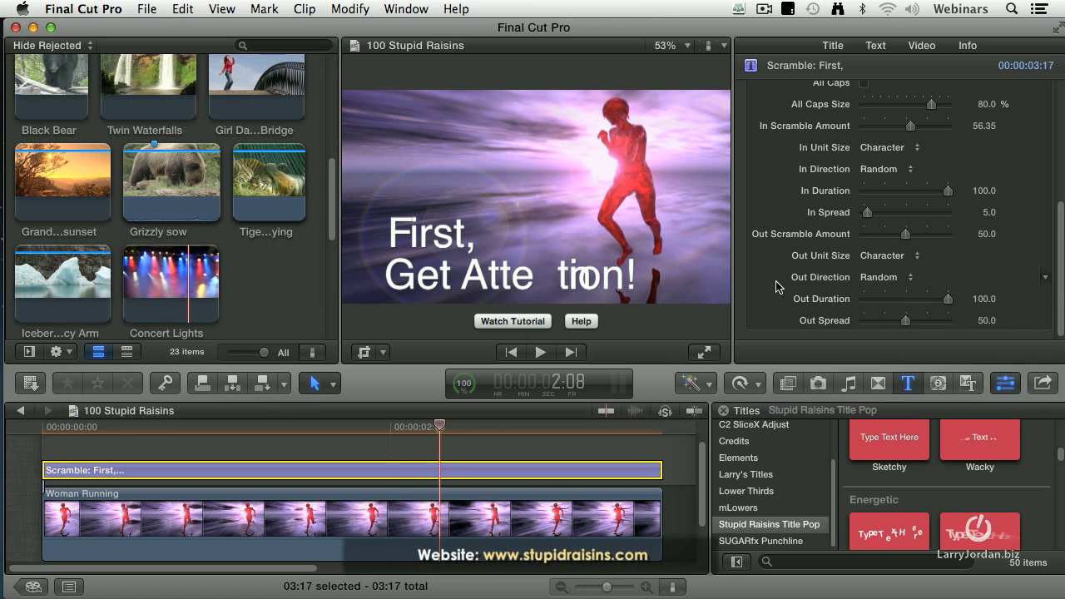
pyautogui.click(841, 487)
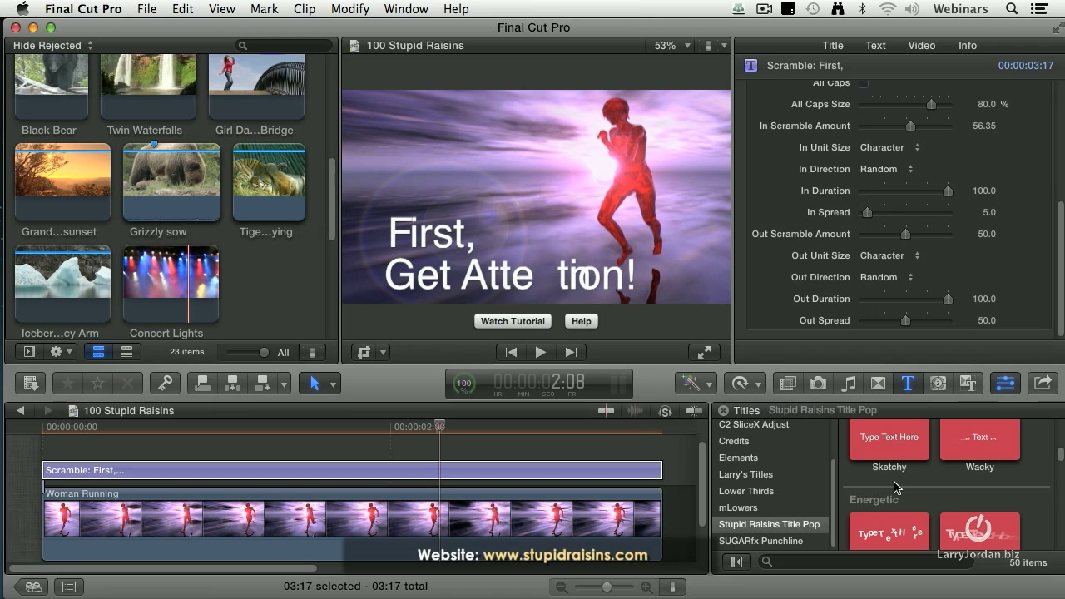